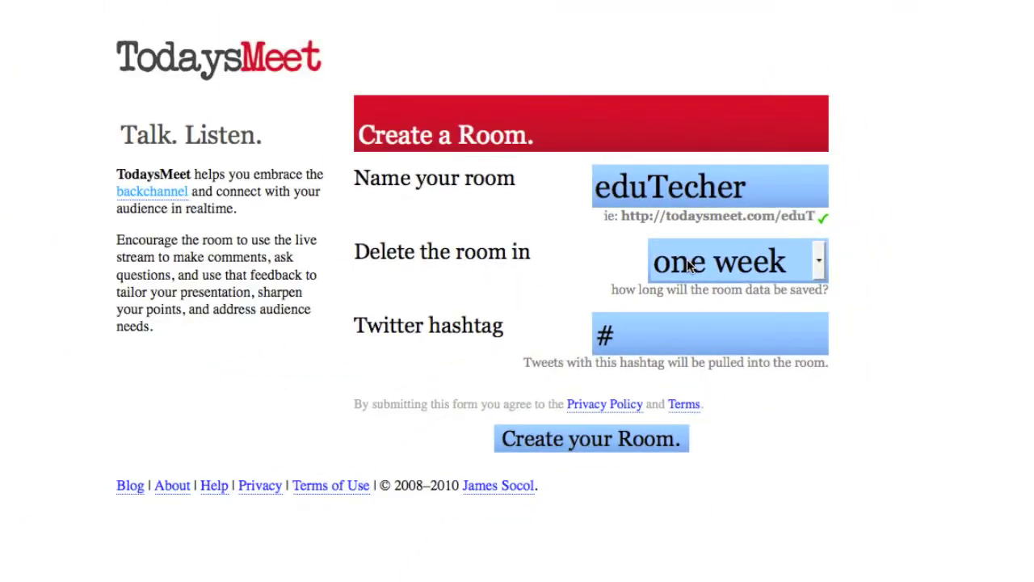
Step: Create the eduTecher room with deletion set to 2 hours and the Twitter hashtag #ISTE10
{"action": "left_click", "coordinate": [713, 278]}
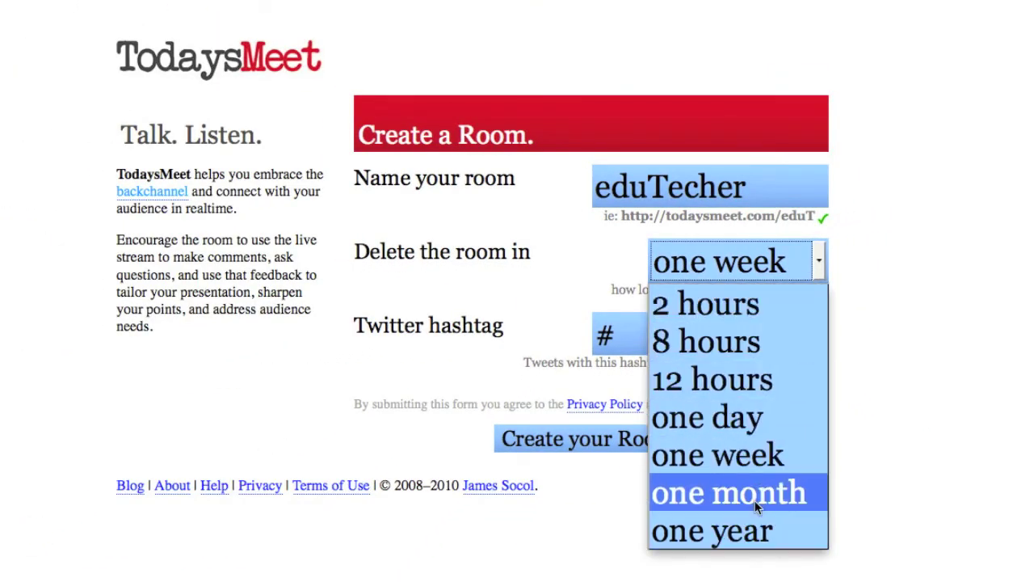
{"action": "left_click", "coordinate": [758, 312]}
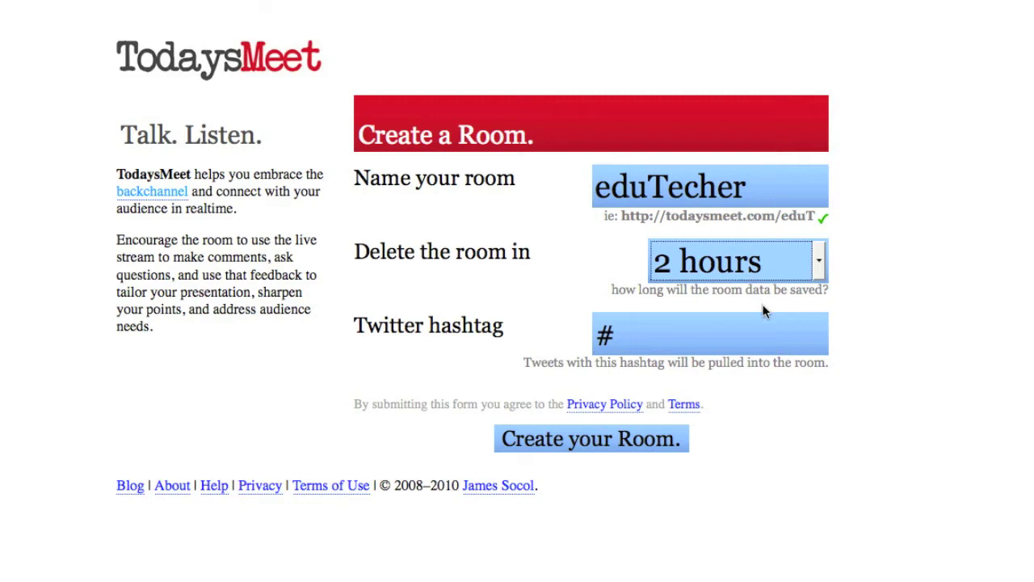
{"action": "left_click", "coordinate": [739, 340]}
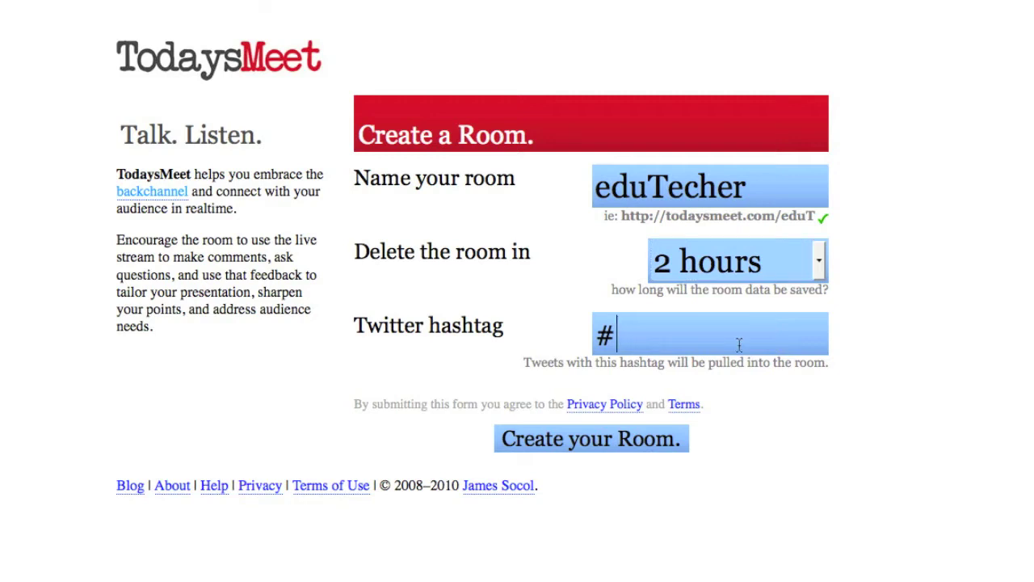
{"action": "type", "text": "ISTE10"}
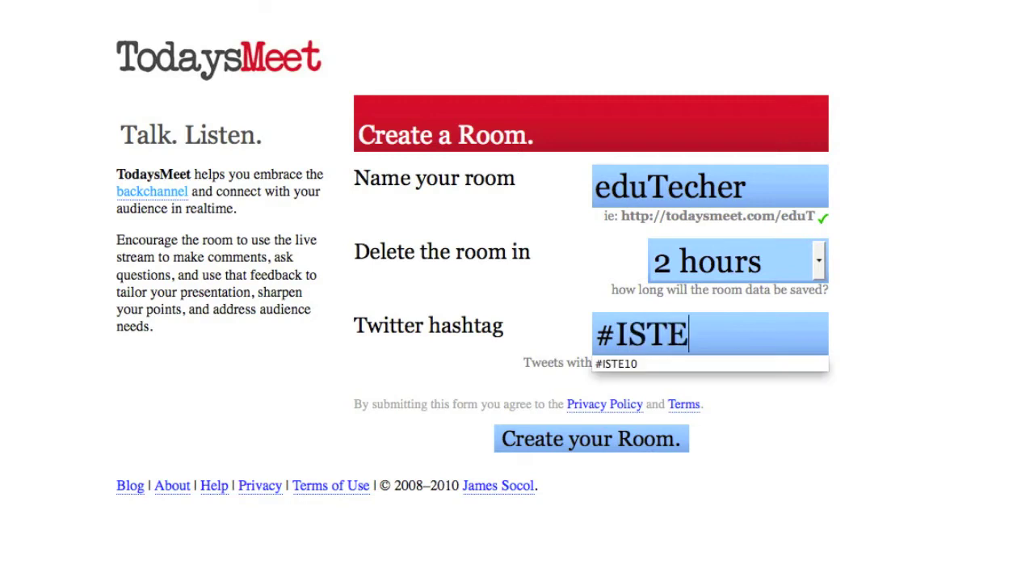
{"action": "left_click", "coordinate": [822, 469]}
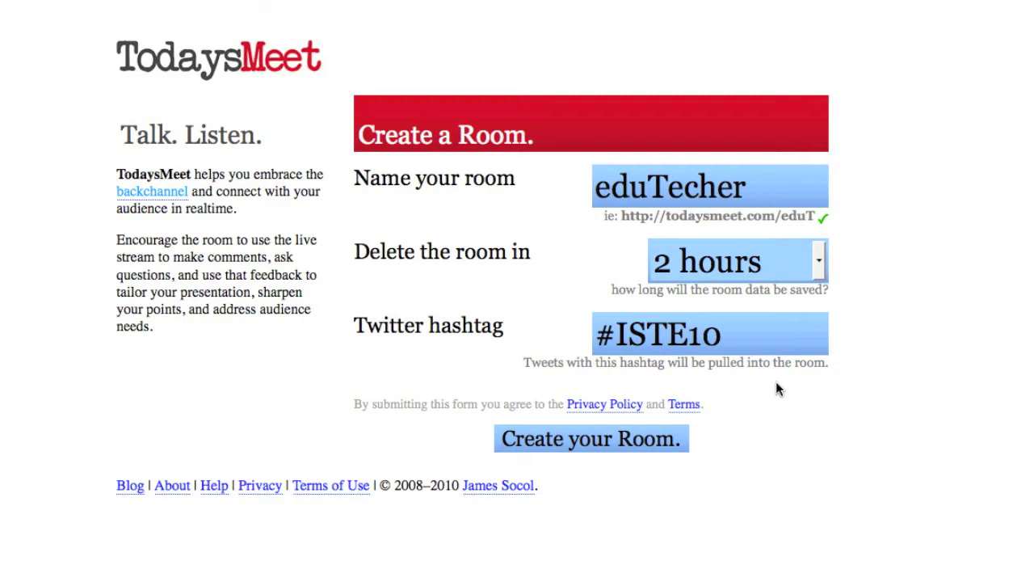
{"action": "left_click", "coordinate": [649, 451]}
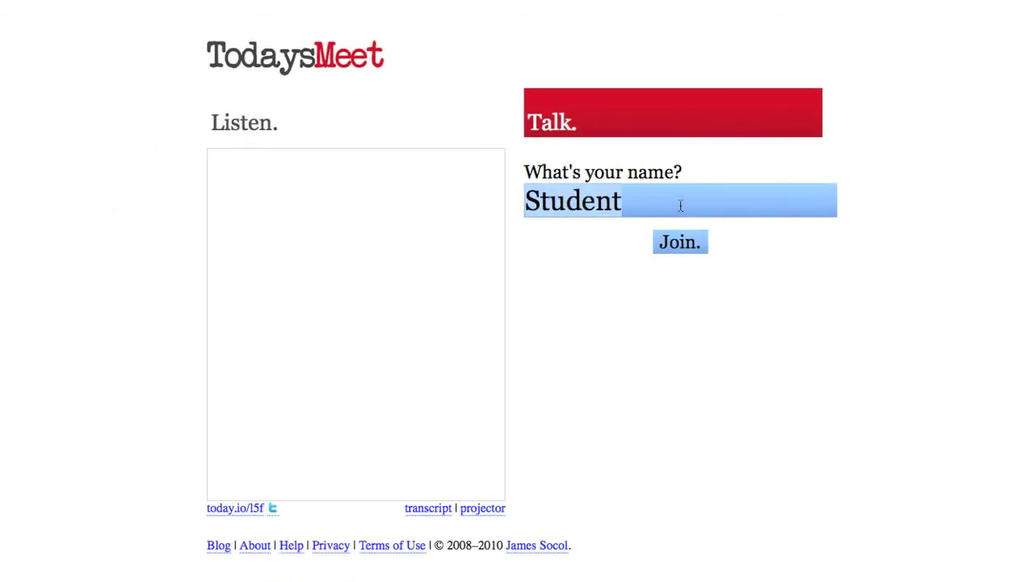
Step: Join the room under the presenter's first name and post the message "So - What do you think about this new tool?"
{"action": "type", "text": "Adam"}
{"action": "left_click", "coordinate": [671, 235]}
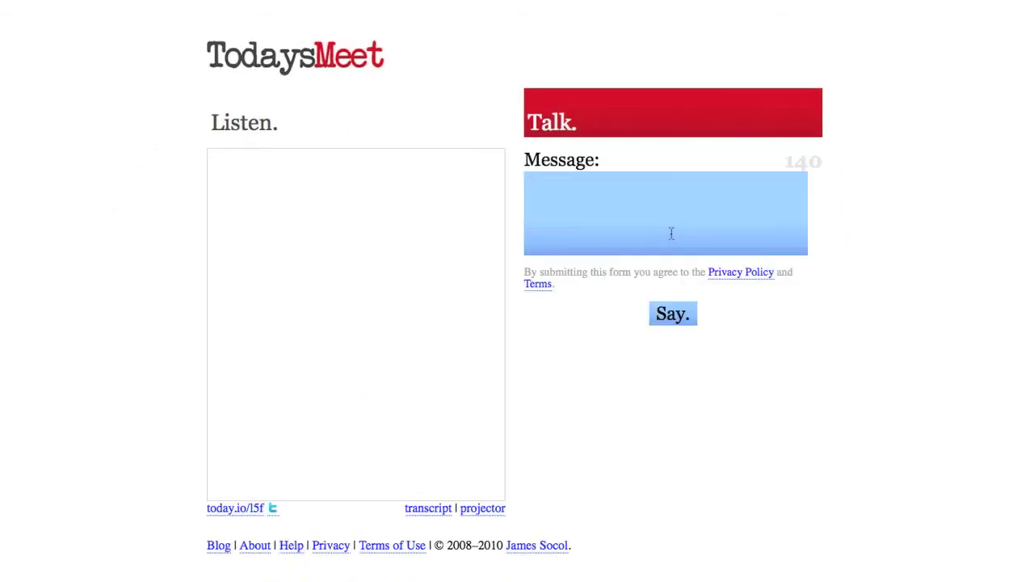
{"action": "left_click", "coordinate": [637, 218]}
{"action": "type", "text": "So - What do "}
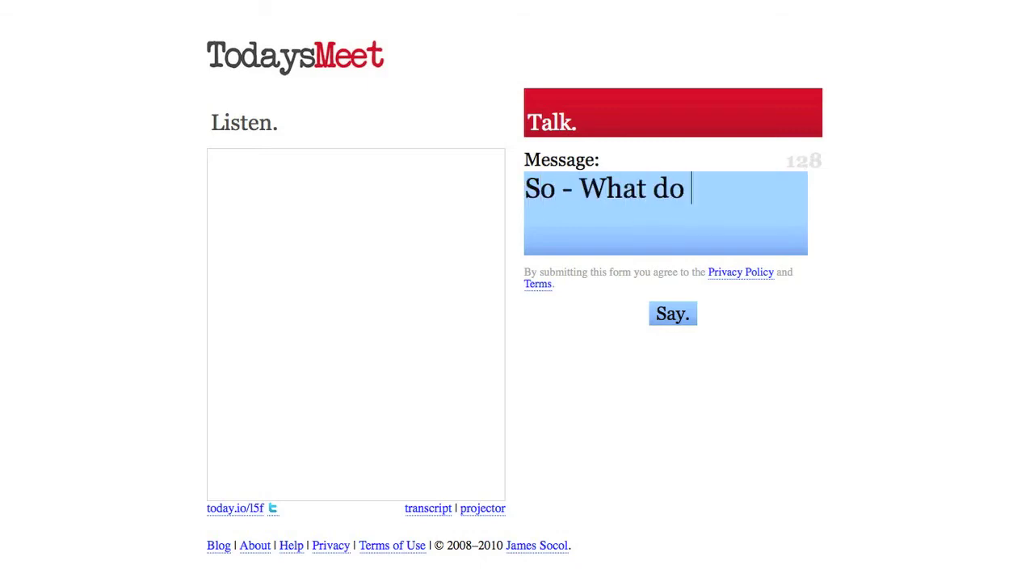
{"action": "type", "text": "you think"}
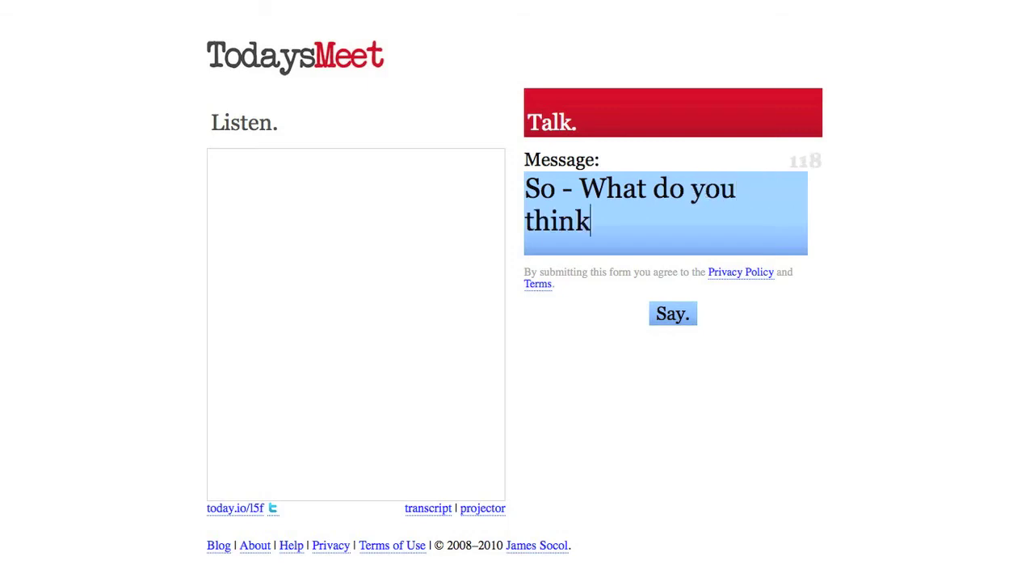
{"action": "type", "text": " about t"}
{"action": "key", "text": "BackSpace"}
{"action": "type", "text": "h"}
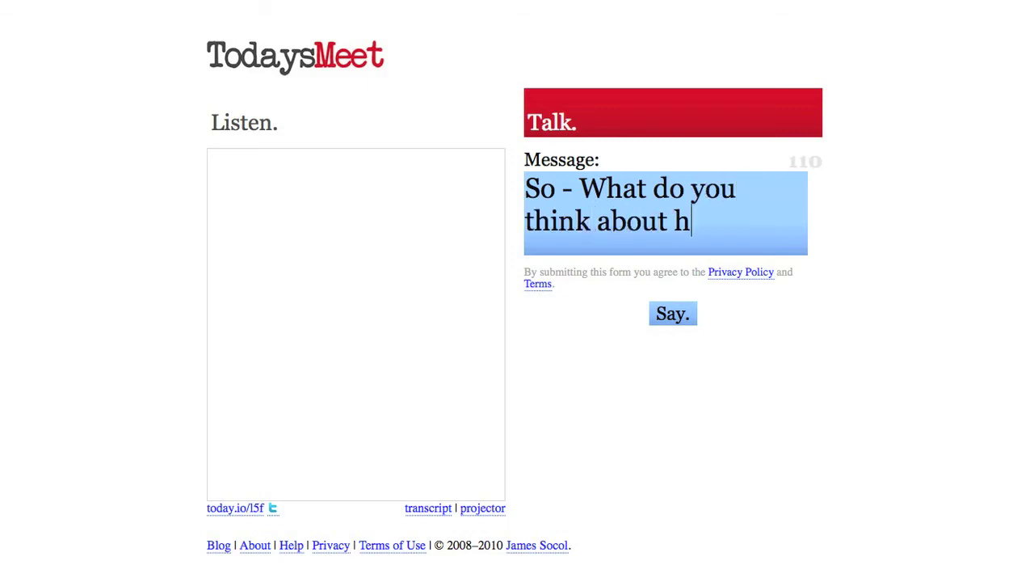
{"action": "key", "text": "BackSpace"}
{"action": "type", "text": "this new tool"}
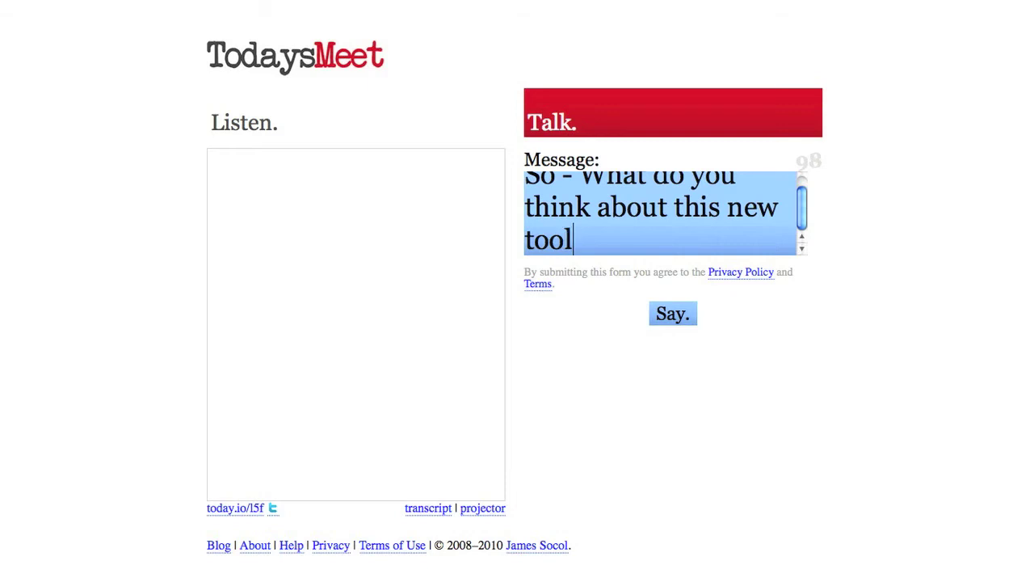
{"action": "type", "text": "?"}
{"action": "left_click", "coordinate": [665, 317]}
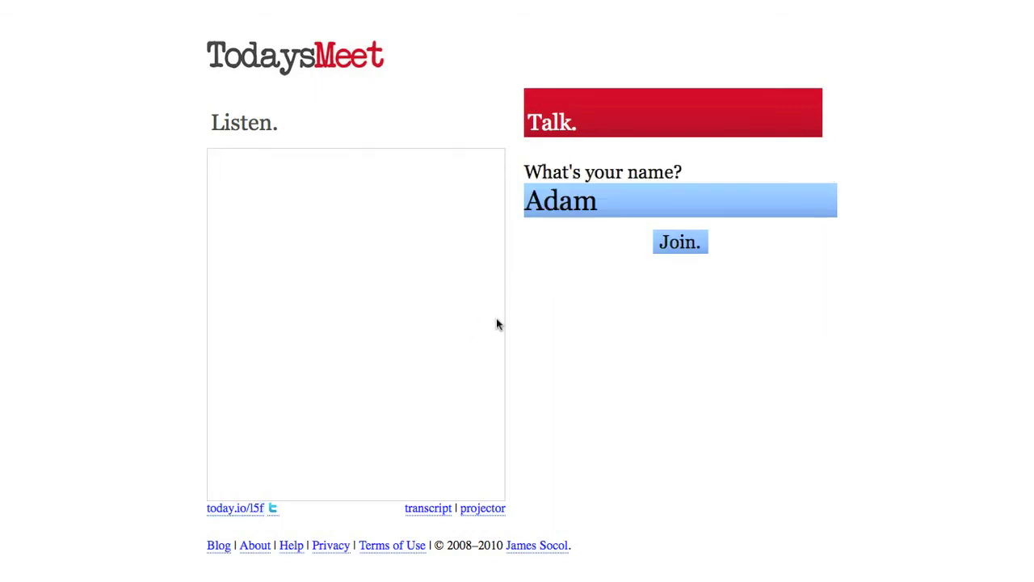
Step: Replace the participant name with Student and join the room under it
{"action": "double_click", "coordinate": [608, 205]}
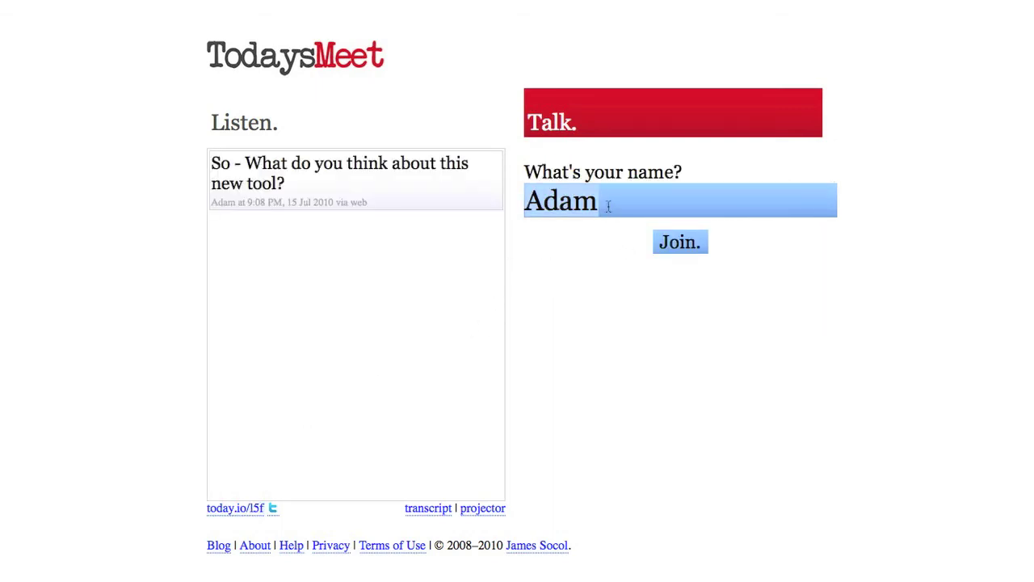
{"action": "key", "text": "BackSpace"}
{"action": "type", "text": "S"}
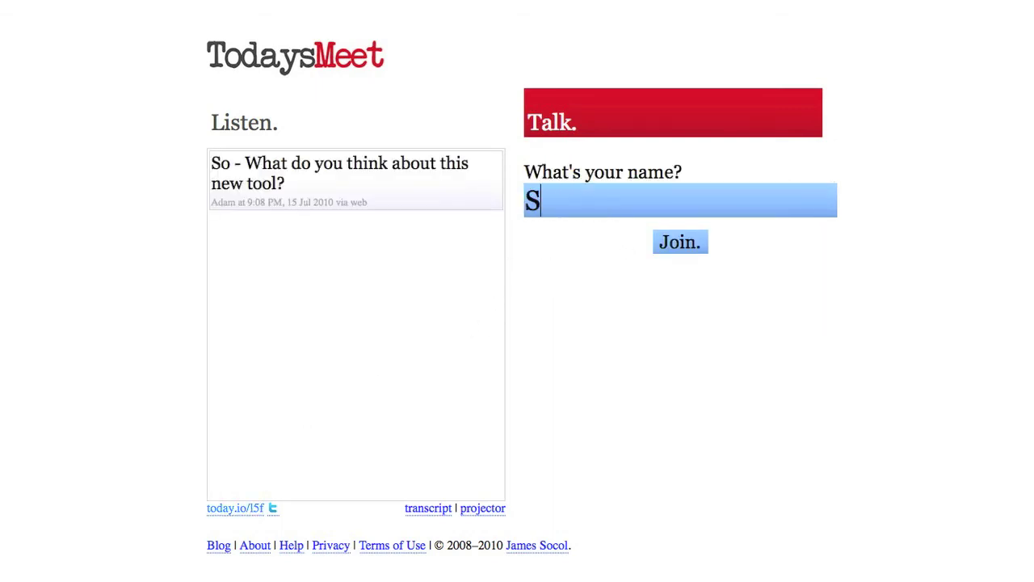
{"action": "type", "text": "tudent"}
{"action": "left_click", "coordinate": [672, 241]}
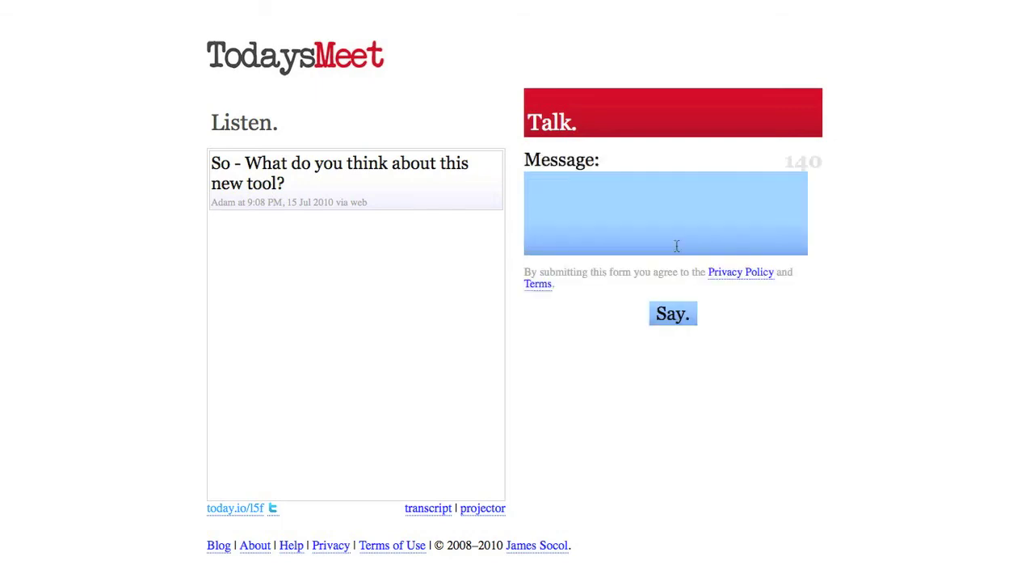
Step: Post the message "This rocks!" in the room as Student
{"action": "type", "text": "Ths"}
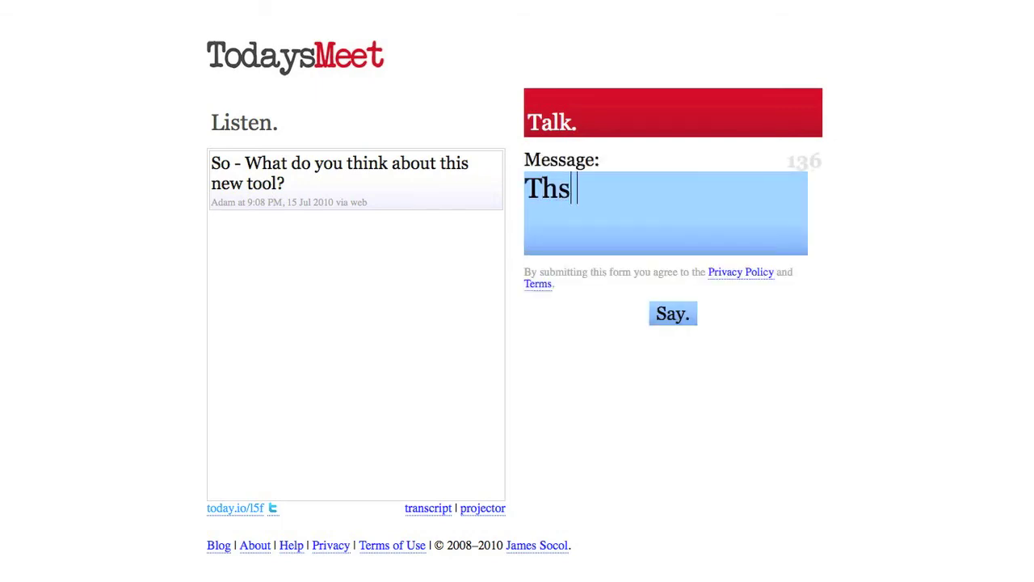
{"action": "key", "text": "BackSpace"}
{"action": "type", "text": "is ri"}
{"action": "key", "text": "BackSpace"}
{"action": "type", "text": "ocks!"}
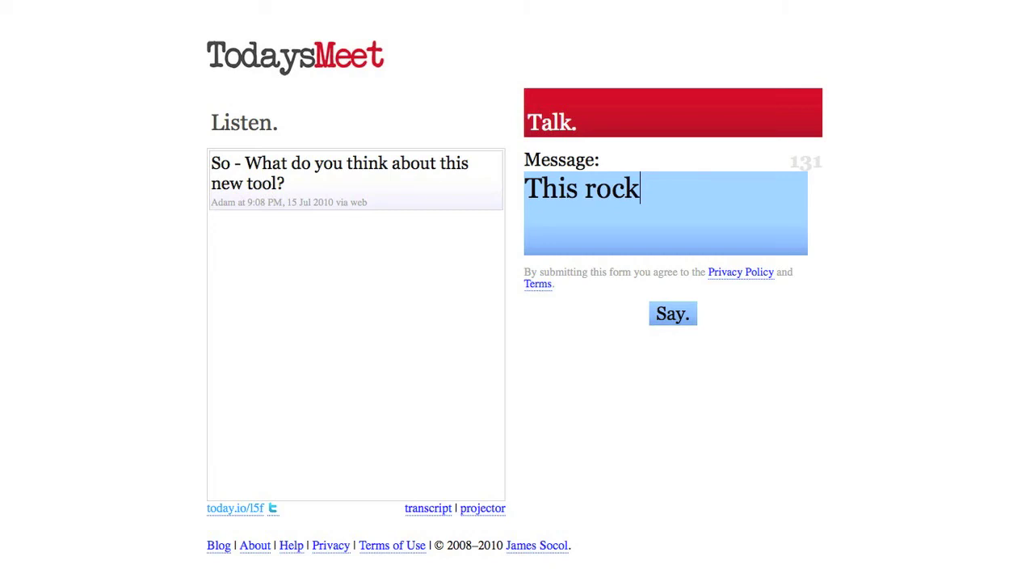
{"action": "left_click", "coordinate": [673, 313]}
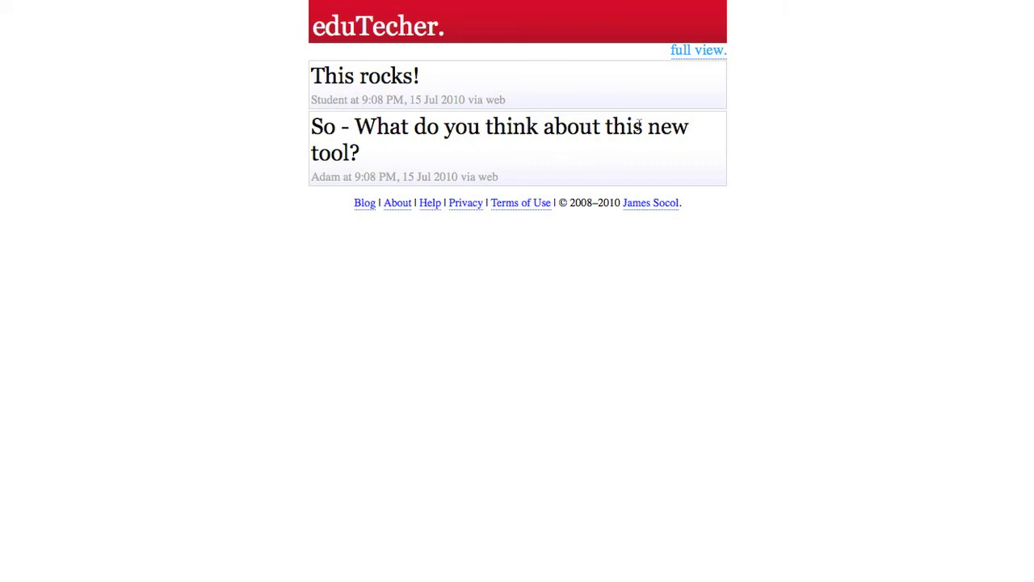
Step: Return from the room's projector view to the full view
{"action": "left_click", "coordinate": [705, 55]}
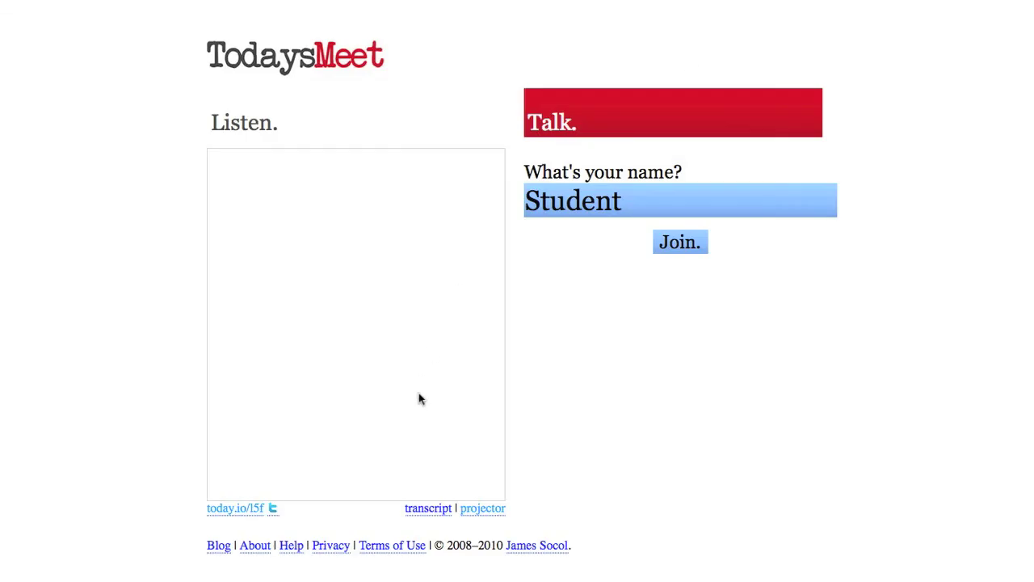